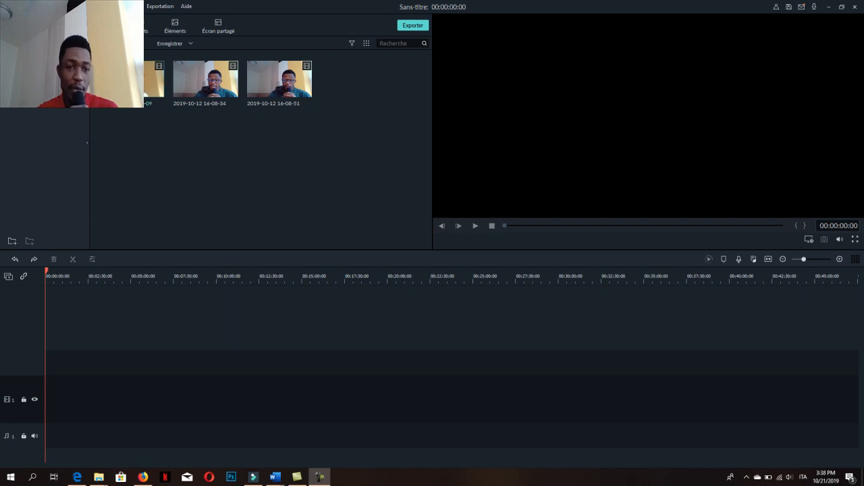
# Place the first video clip at the start of video track 1 and match the project settings to the media
pyautogui.moveTo(152, 81); pyautogui.dragTo(48, 389)
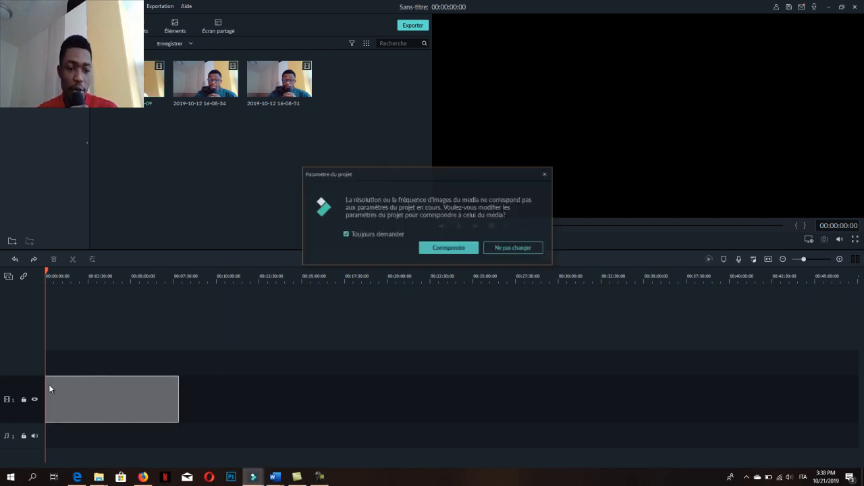
pyautogui.click(449, 248)
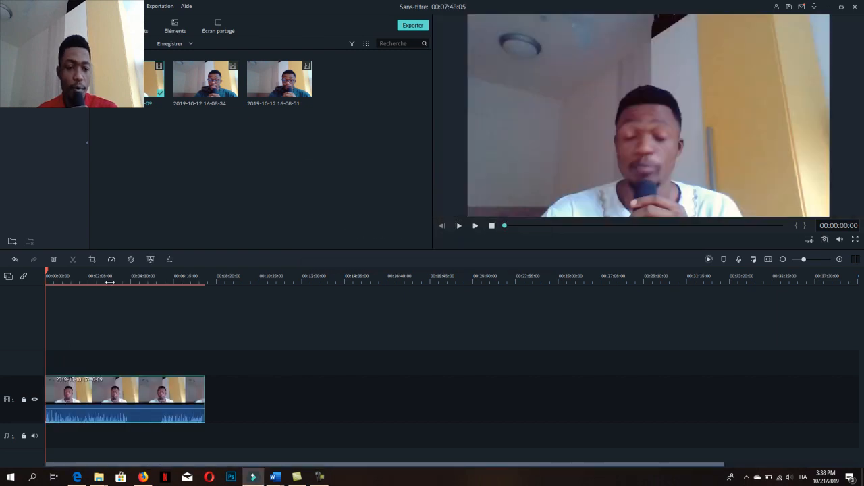
# Add the Badge 1 element to track 2 above the video at about 00:03:09:14
pyautogui.click(109, 282)
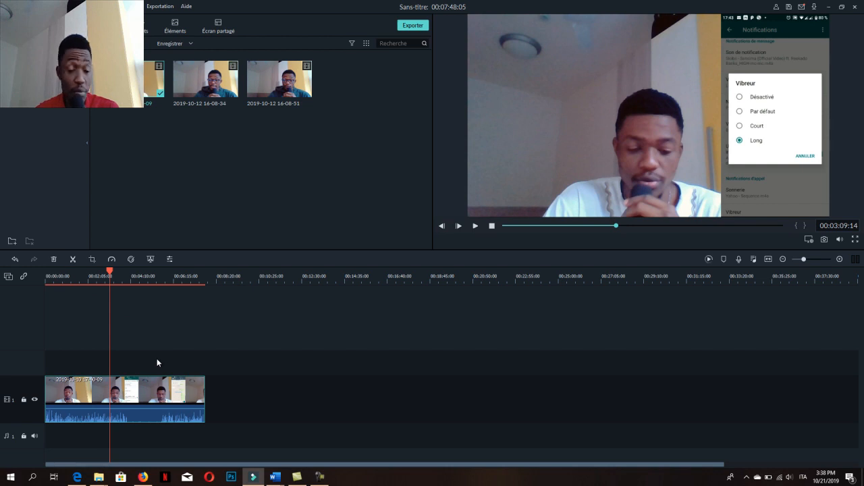
pyautogui.click(173, 30)
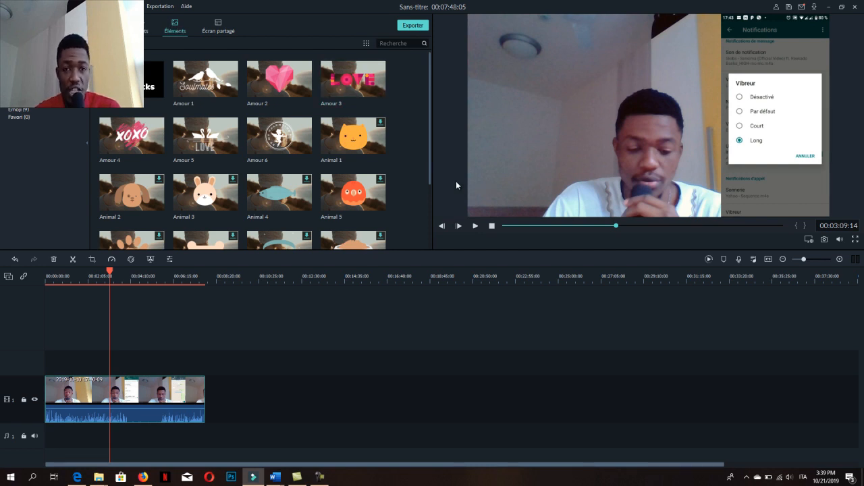
pyautogui.moveTo(366, 153)
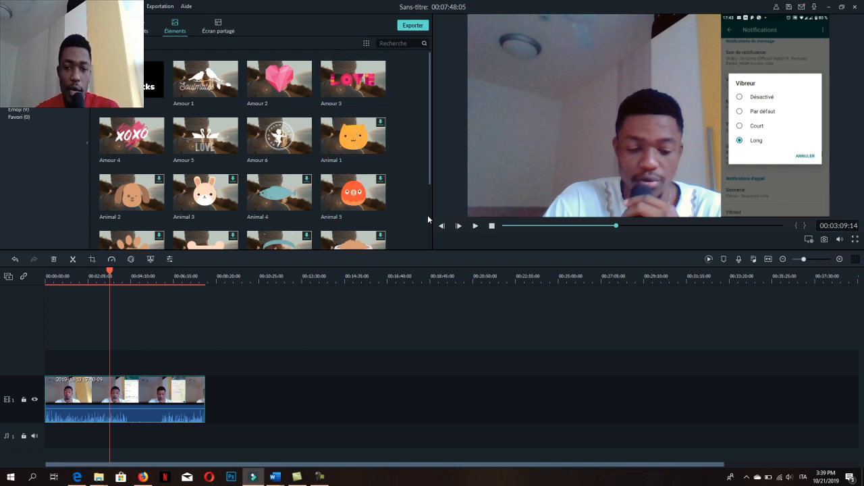
pyautogui.scroll(-3, 430, 220)
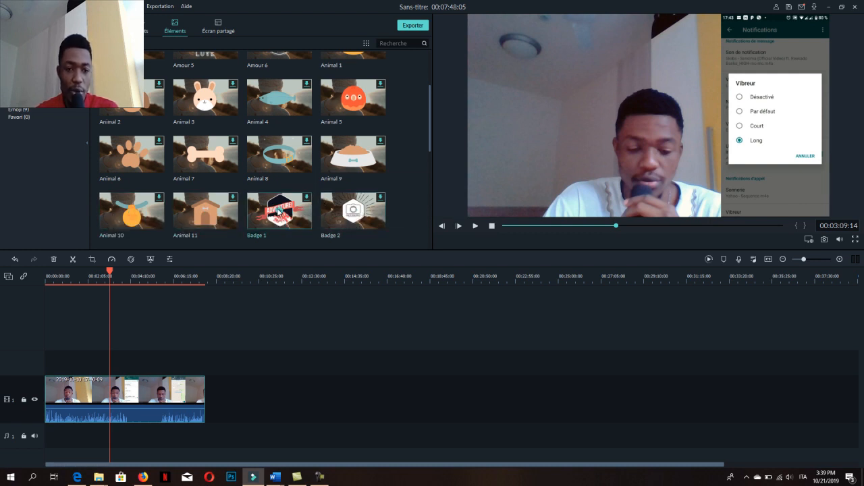
pyautogui.click(277, 216)
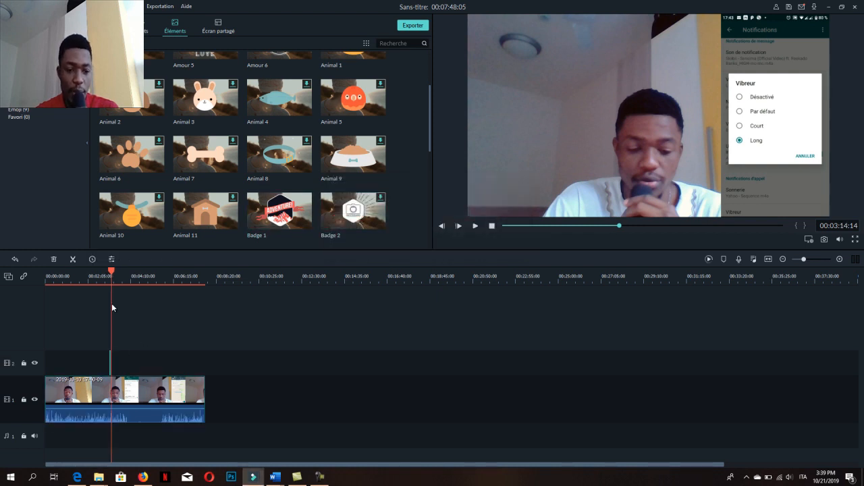
# Play the video around the Badge 1 element to check how it appears
pyautogui.click(99, 276)
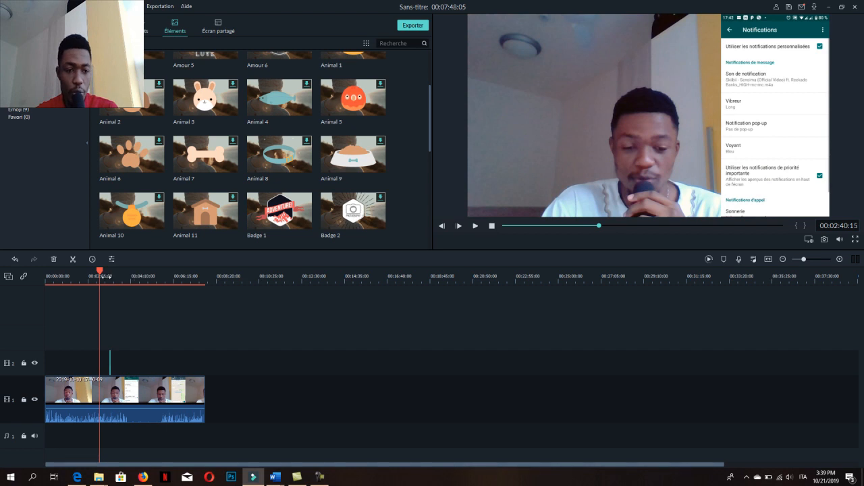
pyautogui.click(108, 277)
pyautogui.press('space')
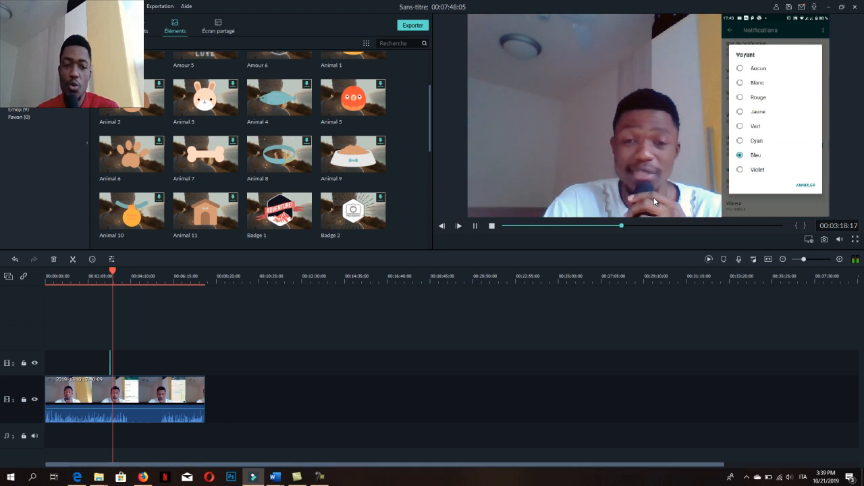
pyautogui.press('space')
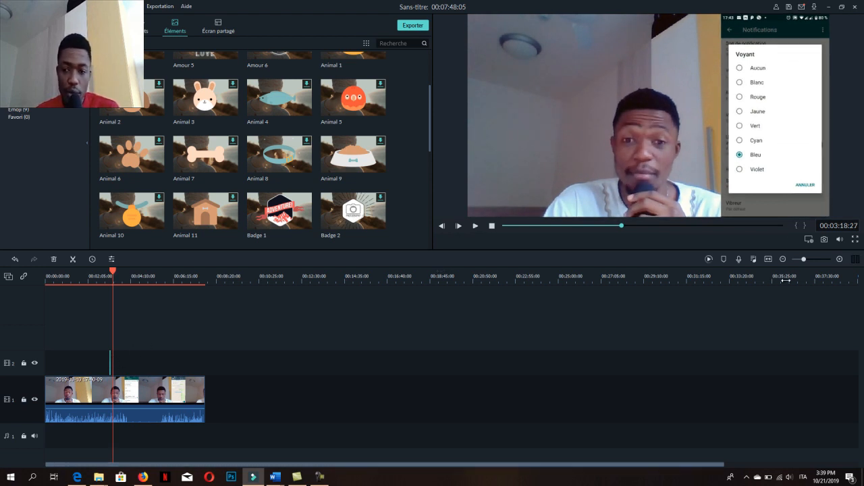
# Try to stretch the end of the Badge 1 clip on track 2 to lengthen it
pyautogui.click(814, 259)
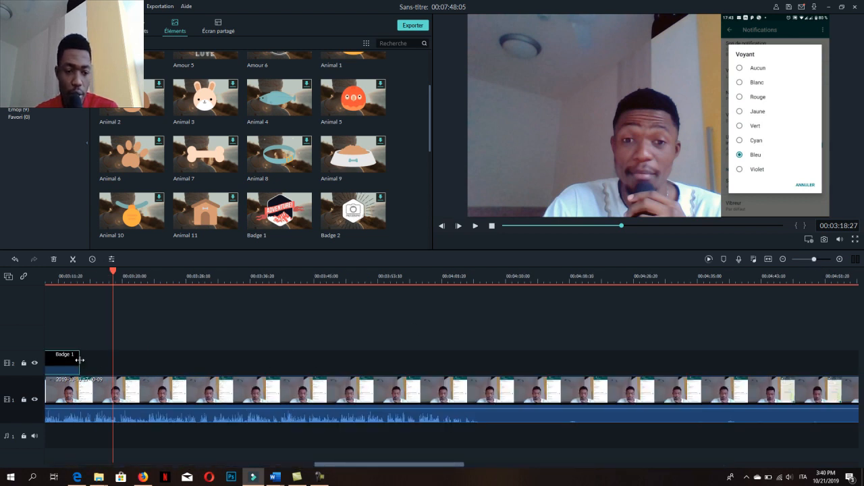
pyautogui.moveTo(79, 362); pyautogui.dragTo(456, 367)
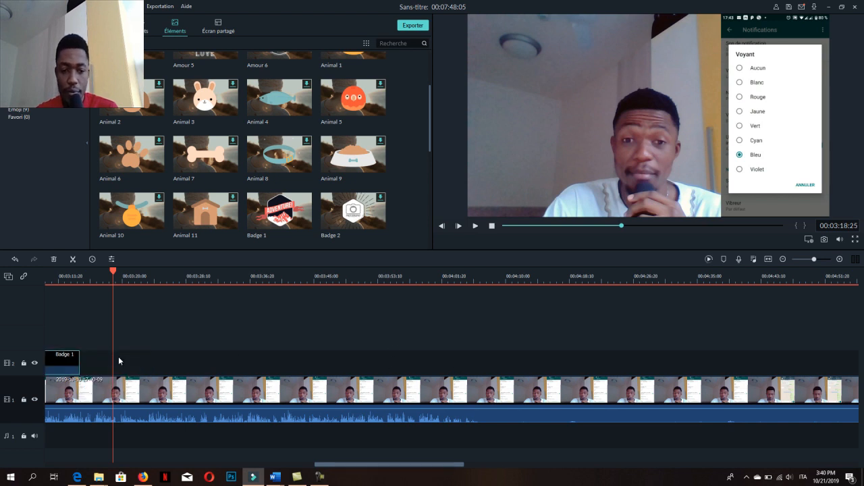
# Examine the Badge 1 clip's transform settings and its available motion effects
pyautogui.doubleClick(67, 365)
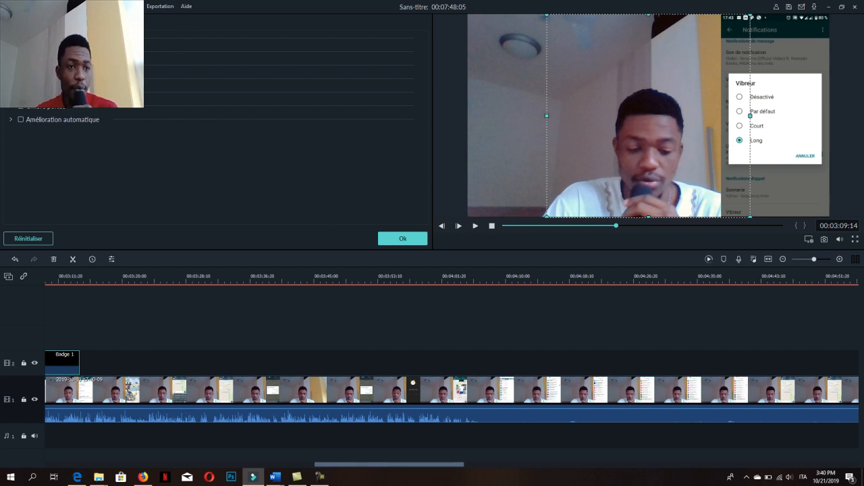
pyautogui.click(11, 38)
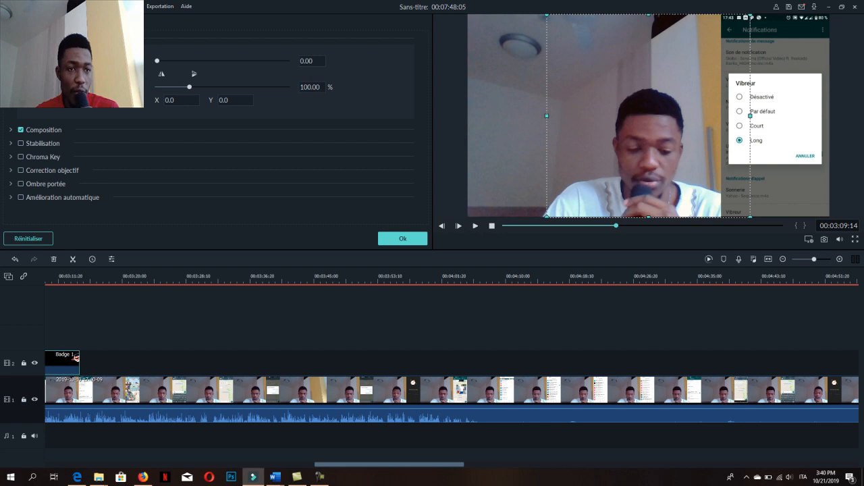
pyautogui.click(76, 23)
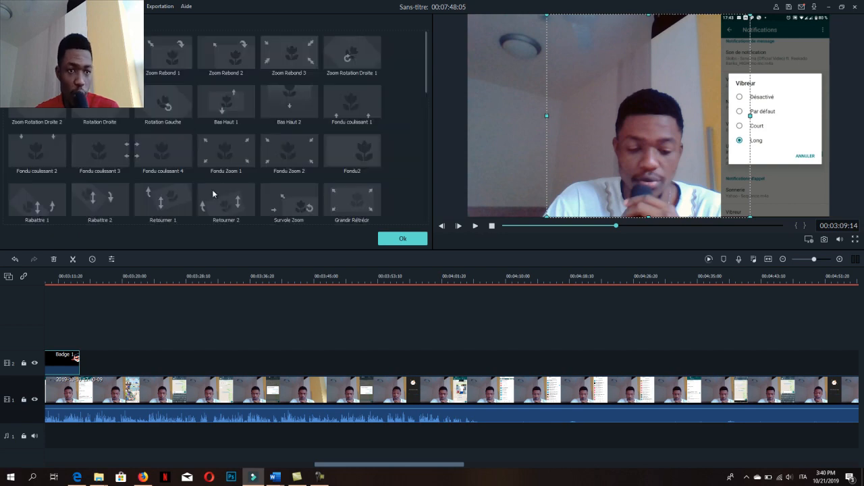
pyautogui.click(401, 241)
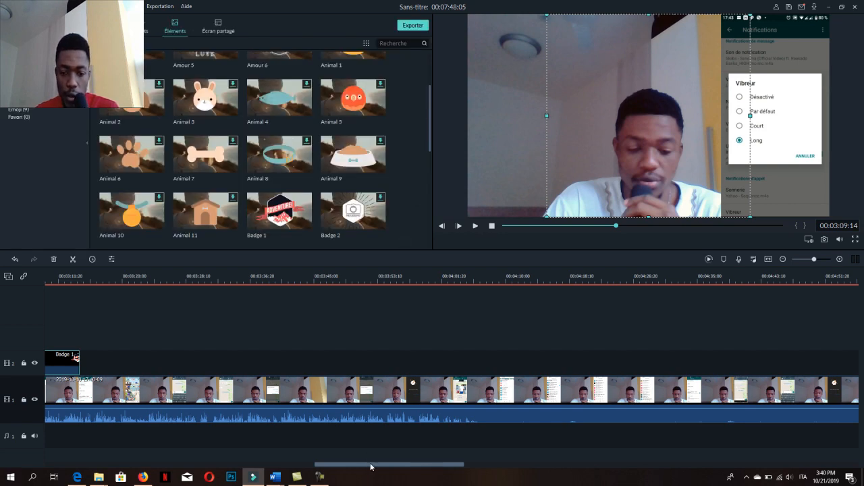
# Bring the whole Badge 1 clip into view and try again to extend its end edge on track 2
pyautogui.moveTo(370, 465); pyautogui.dragTo(264, 477)
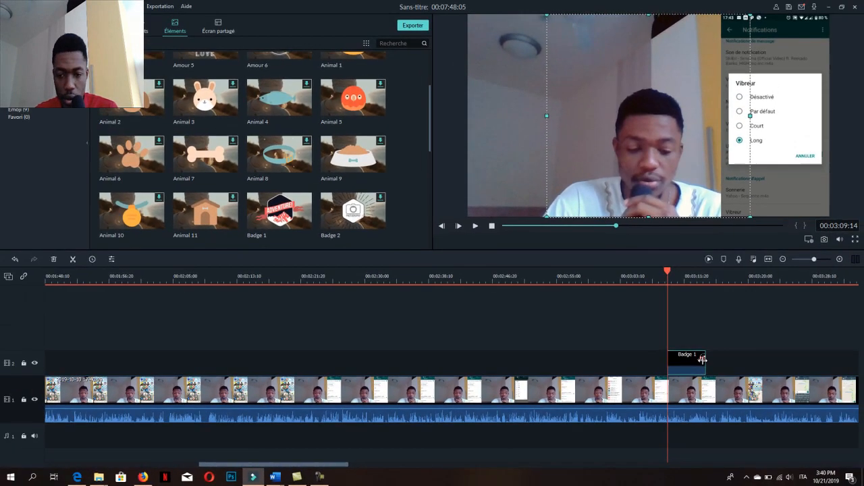
pyautogui.moveTo(703, 304); pyautogui.dragTo(726, 320)
pyautogui.moveTo(712, 376); pyautogui.dragTo(707, 371)
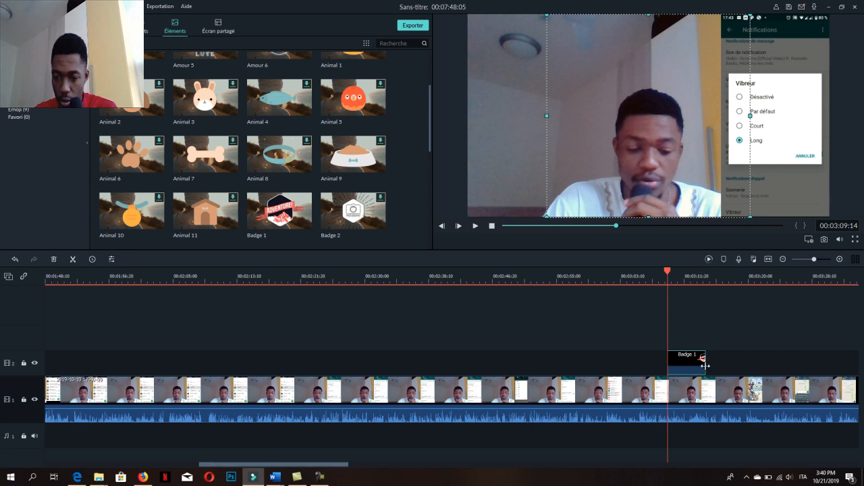
pyautogui.moveTo(705, 366); pyautogui.dragTo(743, 358)
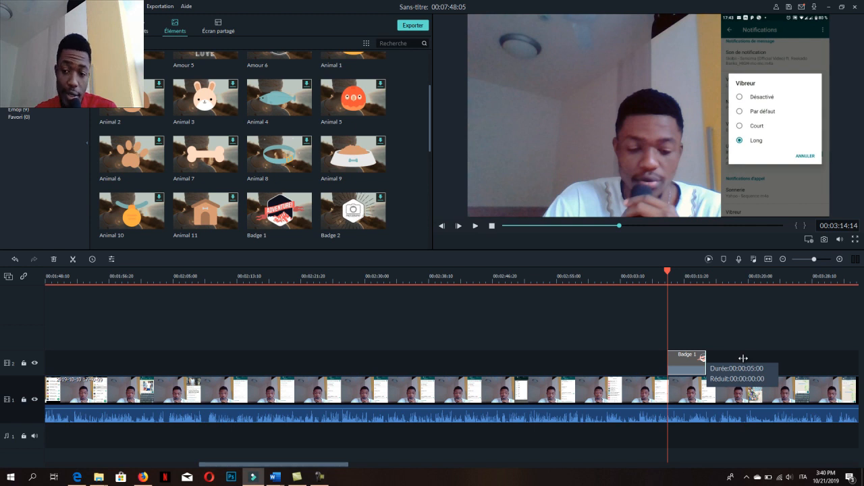
pyautogui.moveTo(743, 358); pyautogui.dragTo(742, 359)
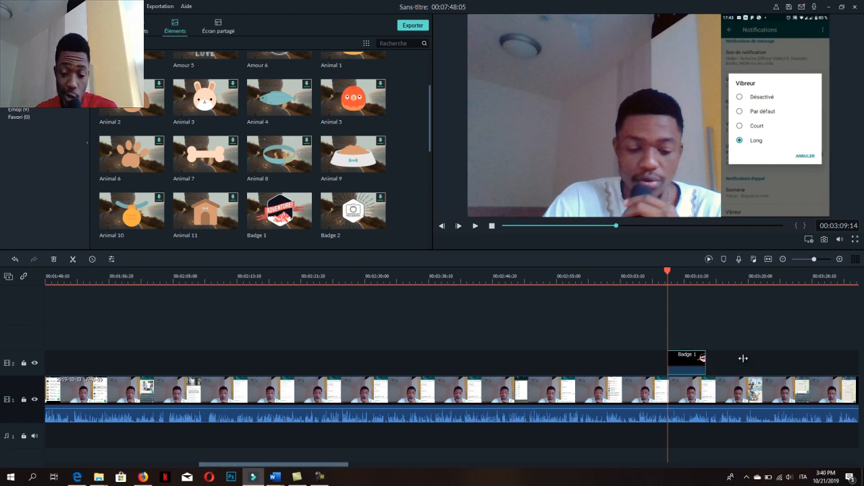
# Set the Badge 1 clip's duration to 00:00:15:00 in its custom speed settings
pyautogui.rightClick(685, 371)
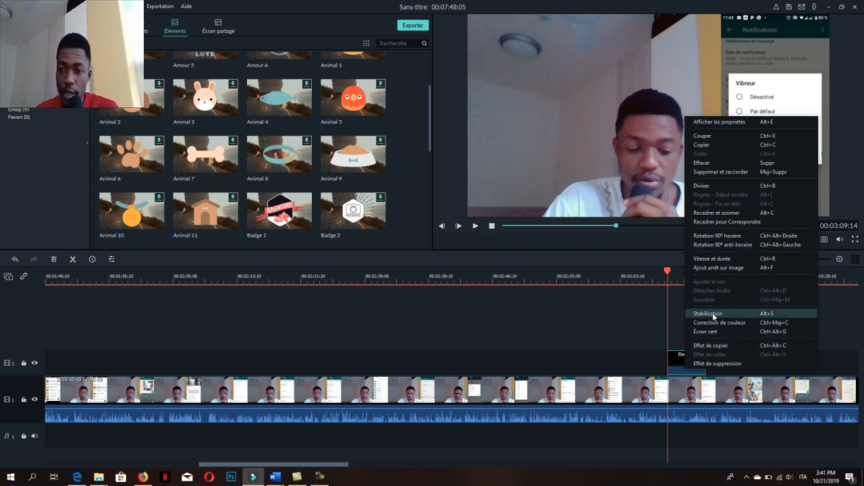
pyautogui.click(714, 259)
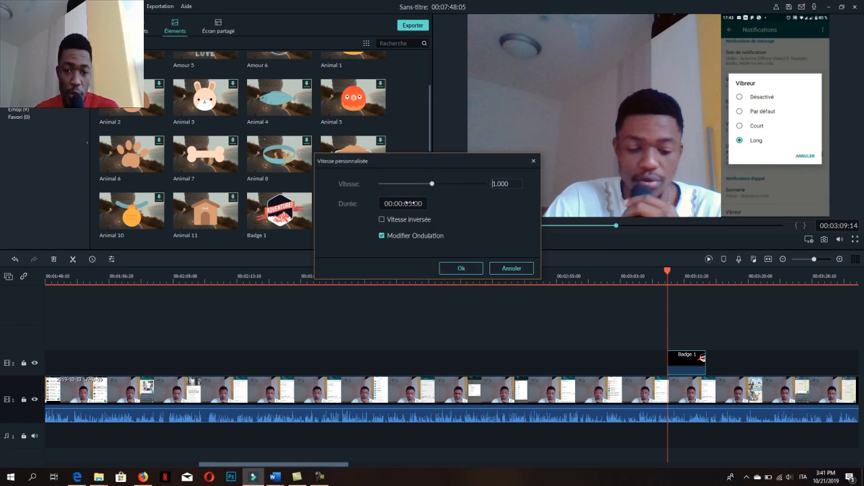
pyautogui.click(408, 203)
pyautogui.click(409, 203)
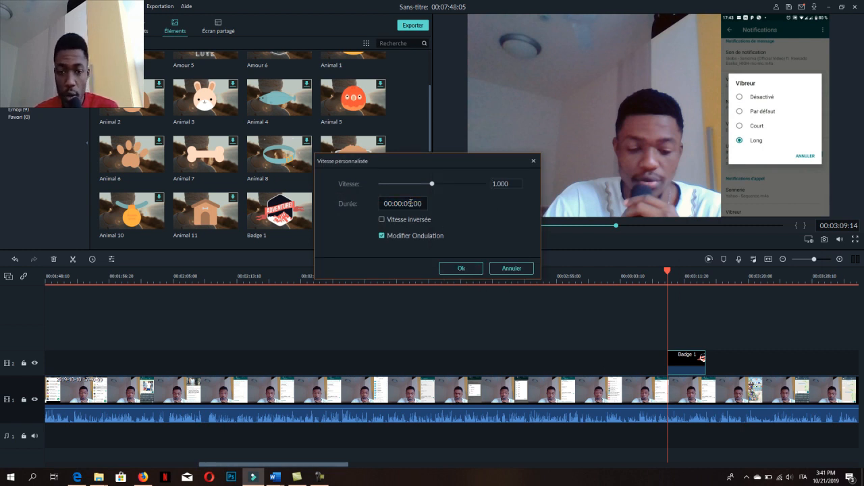
pyautogui.press('BackSpace')
pyautogui.write('52')
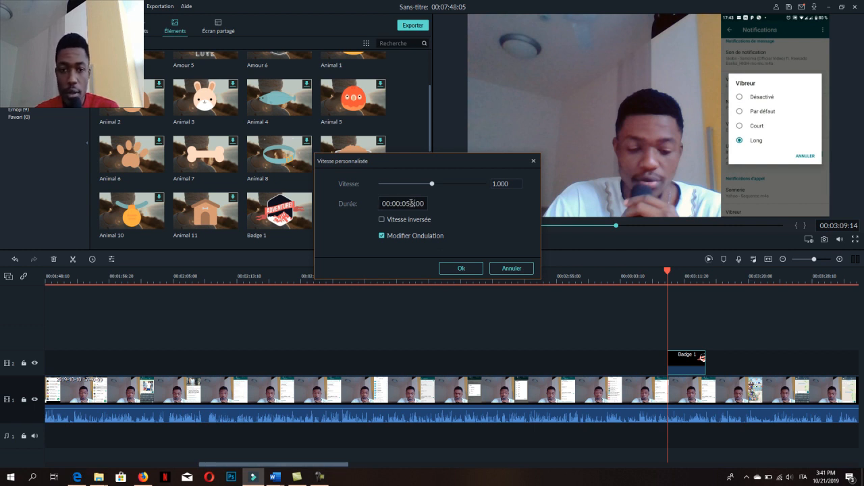
pyautogui.press('BackSpace')
pyautogui.press('BackSpace')
pyautogui.write('7')
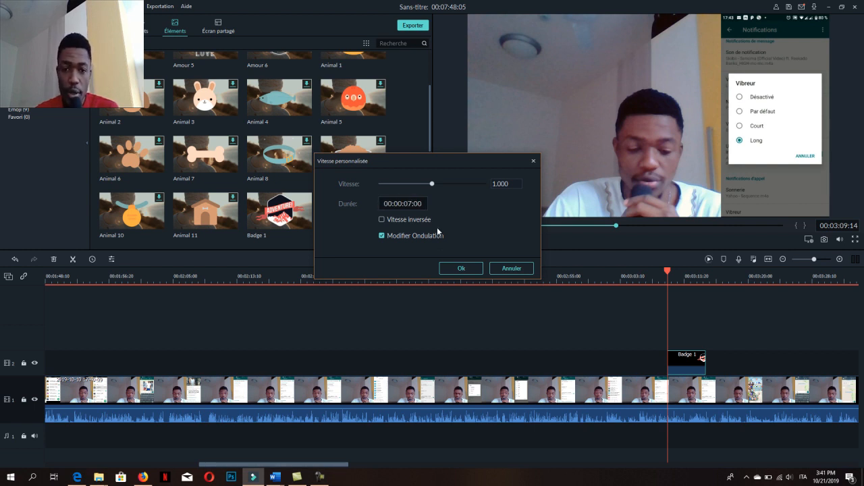
pyautogui.press('BackSpace')
pyautogui.press('BackSpace')
pyautogui.press('BackSpace')
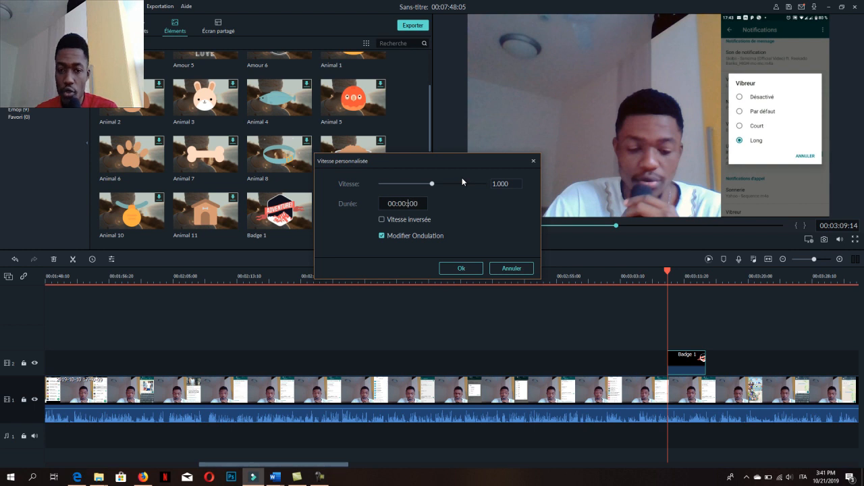
pyautogui.write('15:')
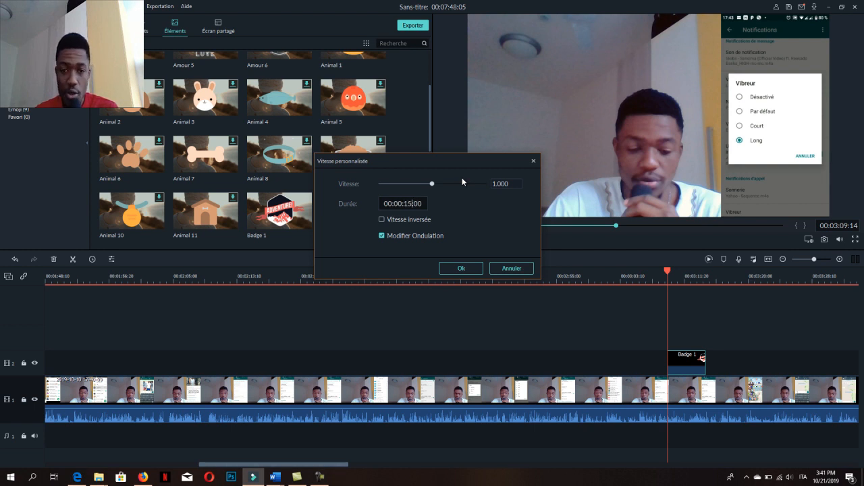
pyautogui.click(460, 268)
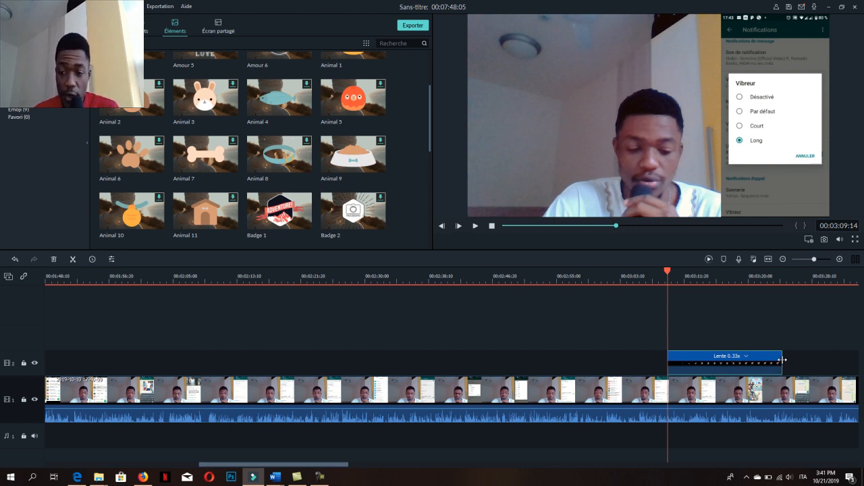
# Try to stretch the slowed Badge 1 clip further and look through its clip and speed options
pyautogui.moveTo(782, 360); pyautogui.dragTo(832, 351)
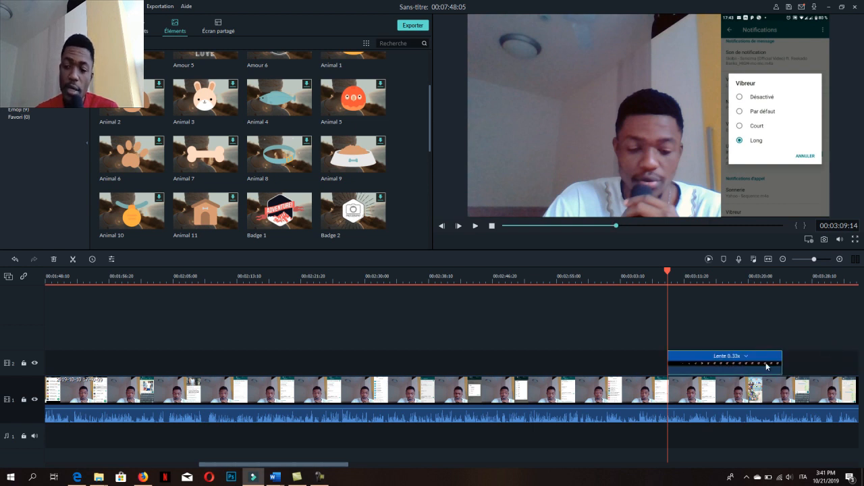
pyautogui.rightClick(767, 367)
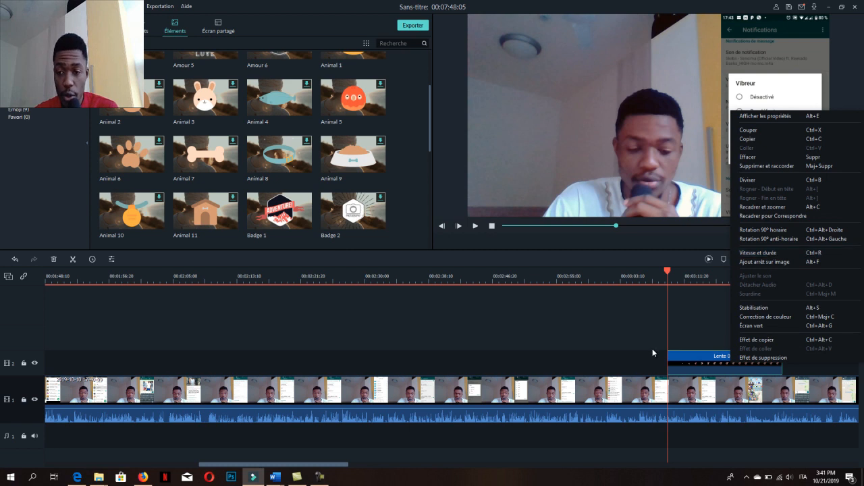
pyautogui.click(619, 358)
pyautogui.click(746, 356)
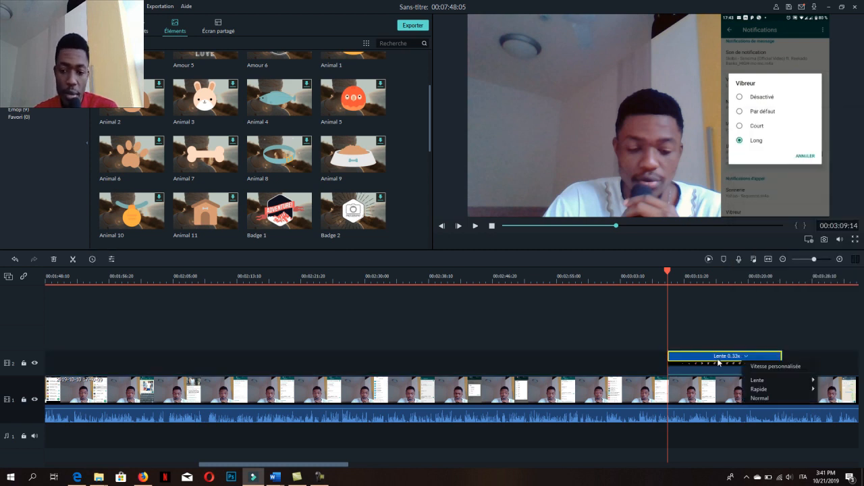
# Play the video from 00:03:12:20 to check the lengthened badge, and select the badge in the preview
pyautogui.click(693, 274)
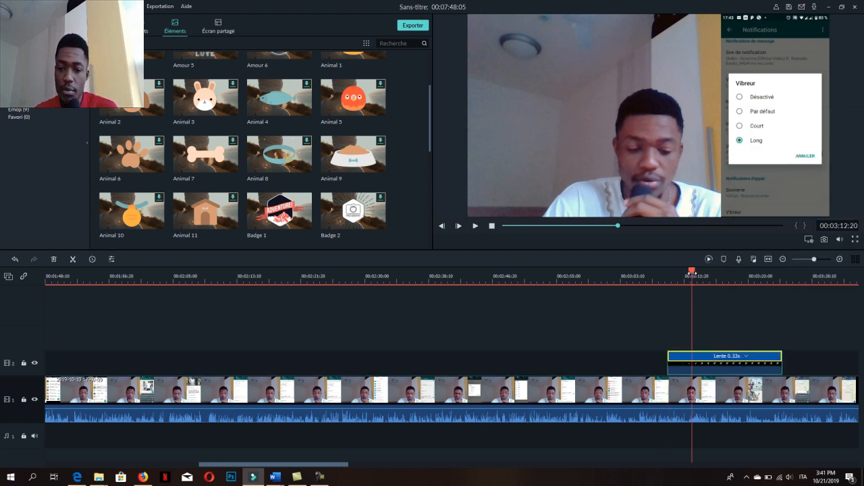
pyautogui.press('space')
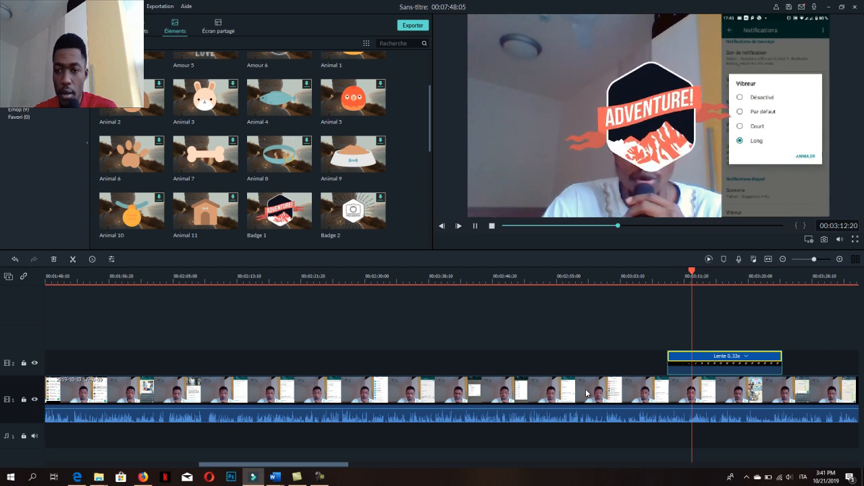
pyautogui.press('space')
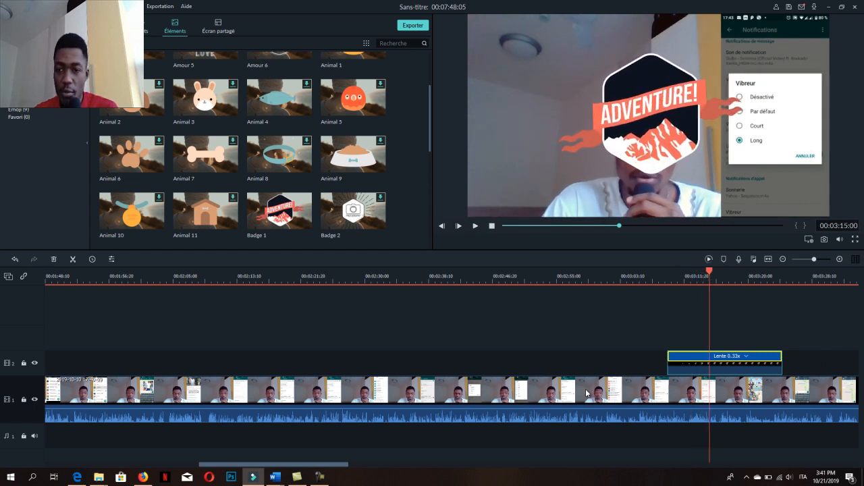
pyautogui.click(684, 135)
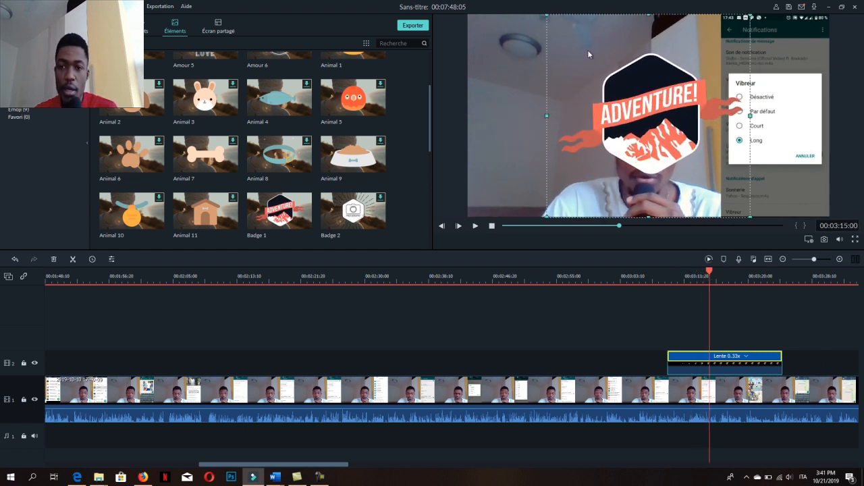
# Shrink the Adventure badge to a small logo and place it in the upper-left corner of the video picture
pyautogui.moveTo(544, 13); pyautogui.dragTo(756, 142)
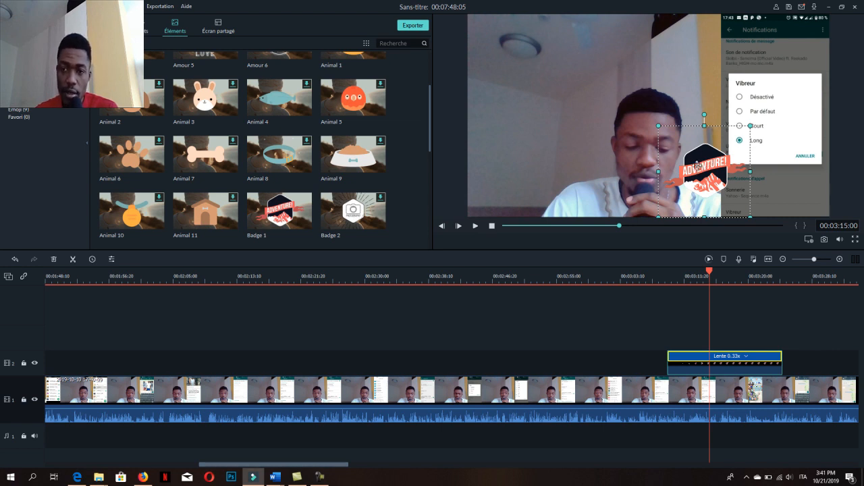
pyautogui.moveTo(709, 171); pyautogui.dragTo(517, 56)
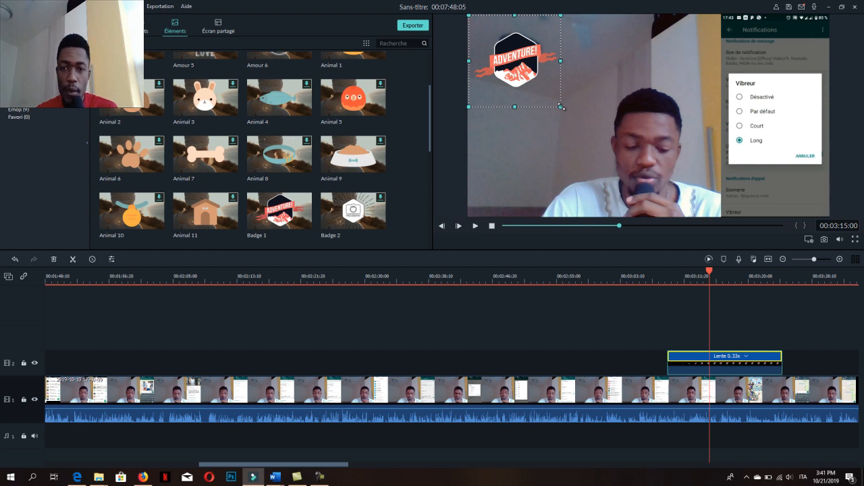
pyautogui.moveTo(563, 108); pyautogui.dragTo(514, 54)
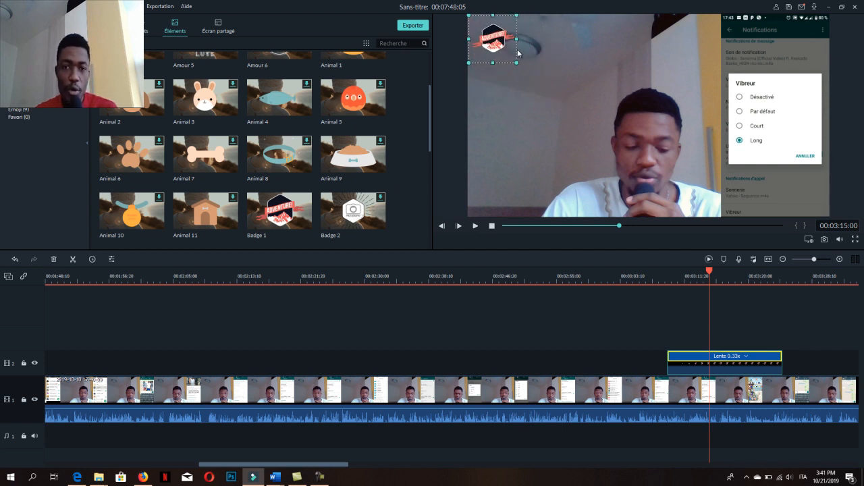
# Play the video from 00:03:08:29, just before the badge clip, to check the resized badge, and pause during the clip
pyautogui.click(664, 271)
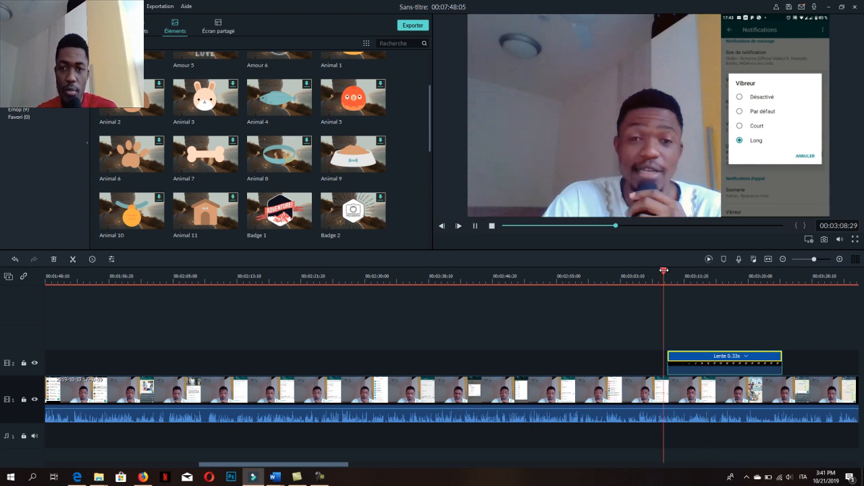
pyautogui.press('space')
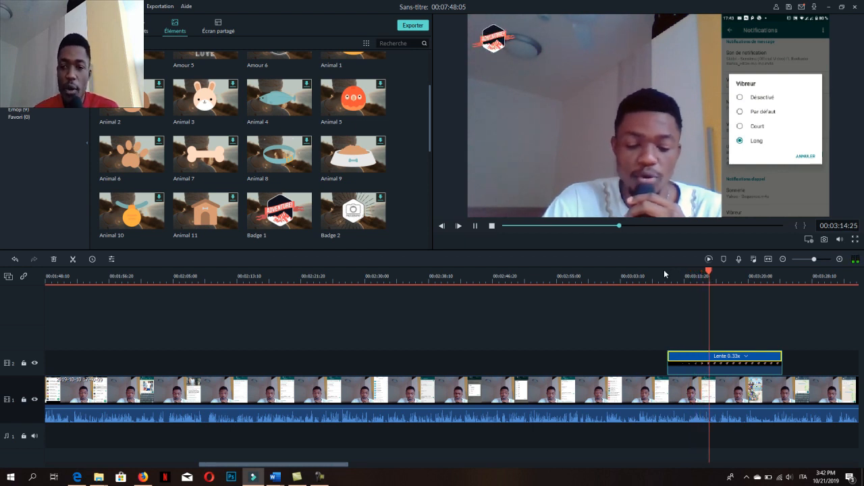
pyautogui.press('space')
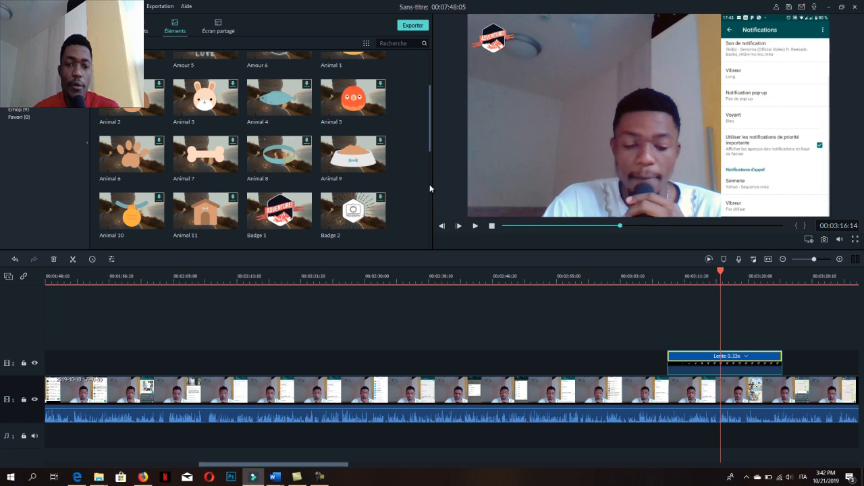
# Browse the badge, emoji and tutorial elements and add the Élément Tuto Blanc 1 arrow on track 3 at 00:03:16:14
pyautogui.scroll(-3, 430, 185)
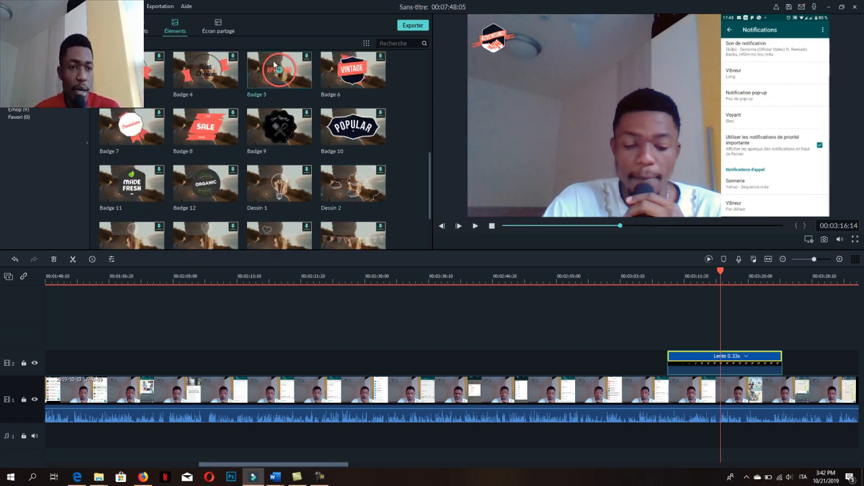
pyautogui.click(18, 109)
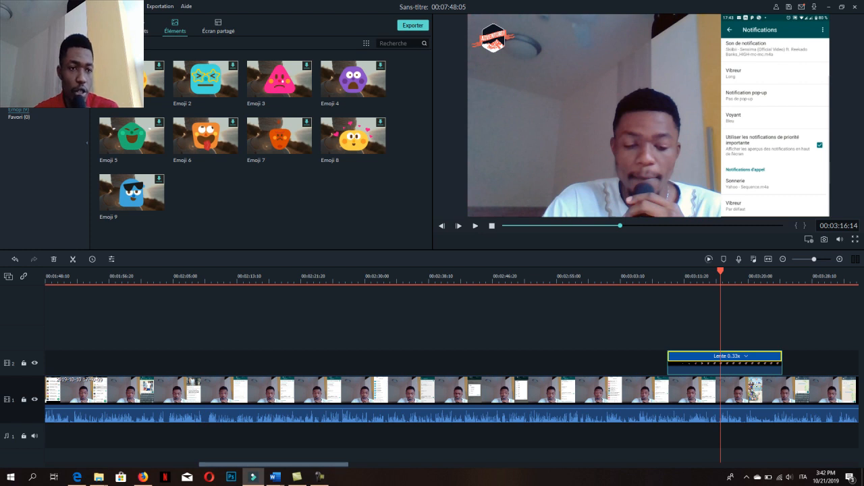
pyautogui.click(18, 101)
pyautogui.click(18, 94)
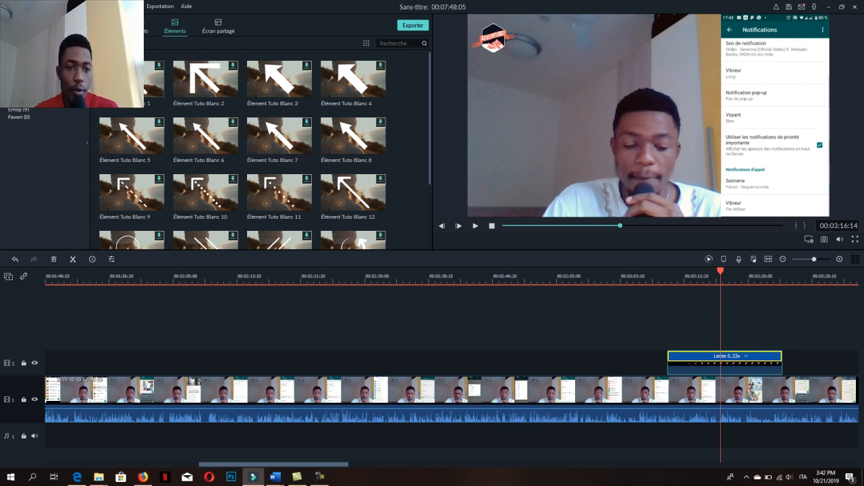
pyautogui.click(131, 79)
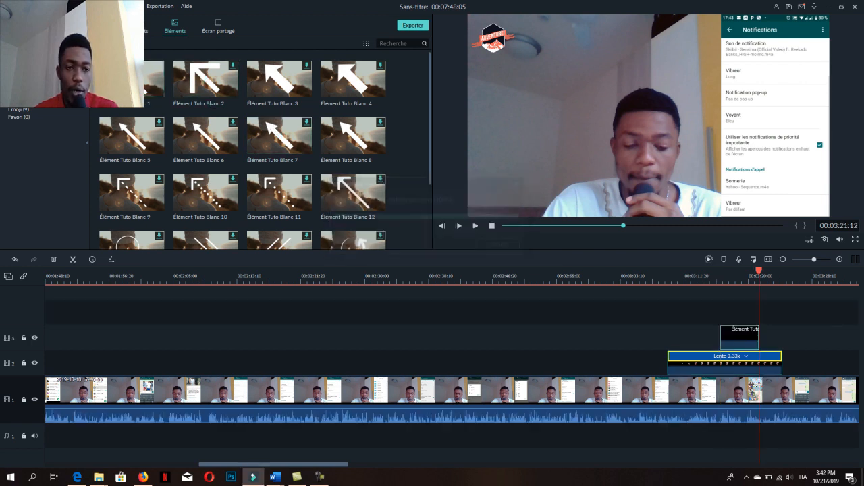
# Play the section of the video around the arrow element on track 3 to check how it appears
pyautogui.click(725, 274)
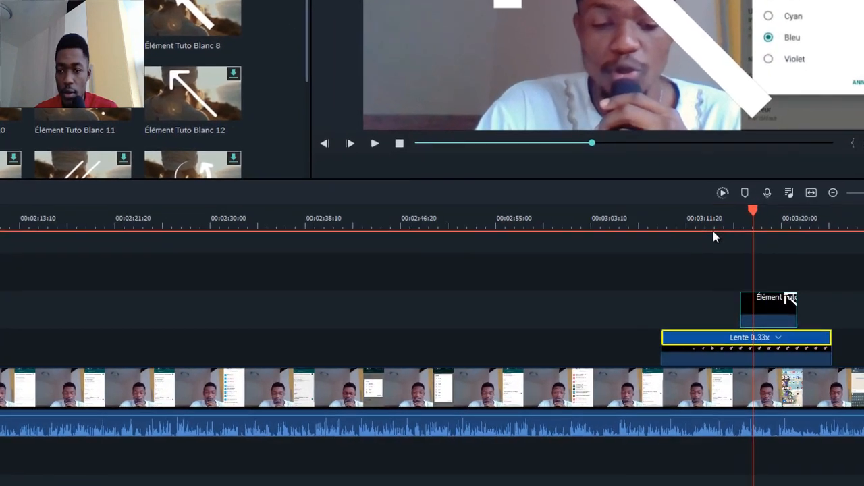
pyautogui.click(686, 224)
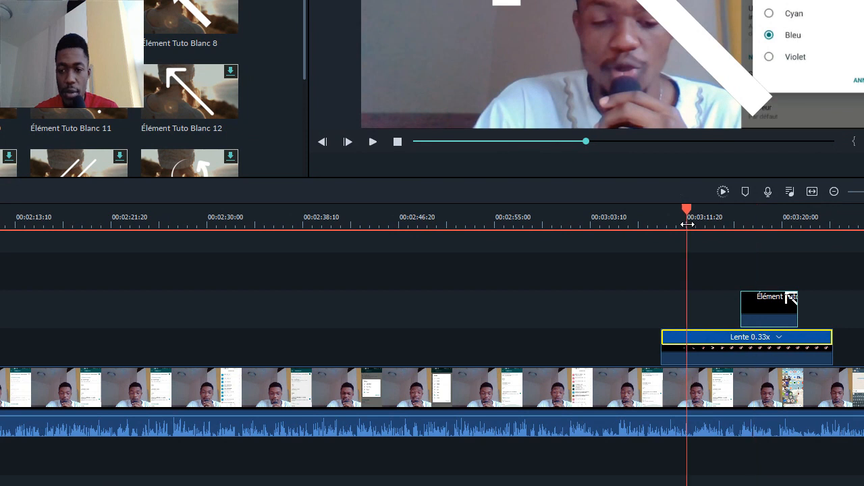
pyautogui.press('space')
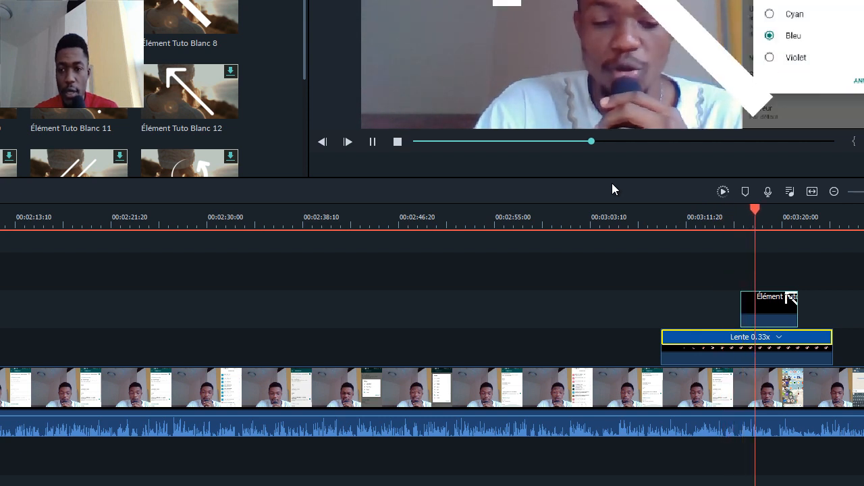
pyautogui.press('space')
pyautogui.press('space')
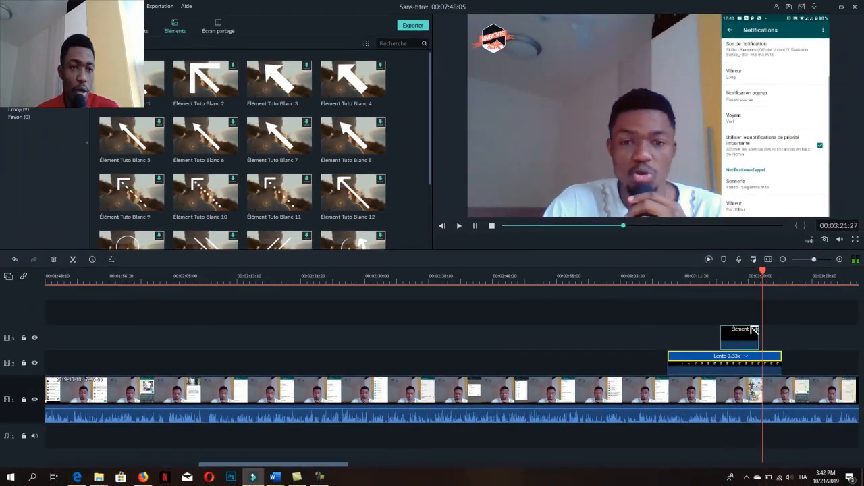
# Return to the media library, pause playback, and import the bana image from the Pictures folder in File Explorer
pyautogui.click(15, 26)
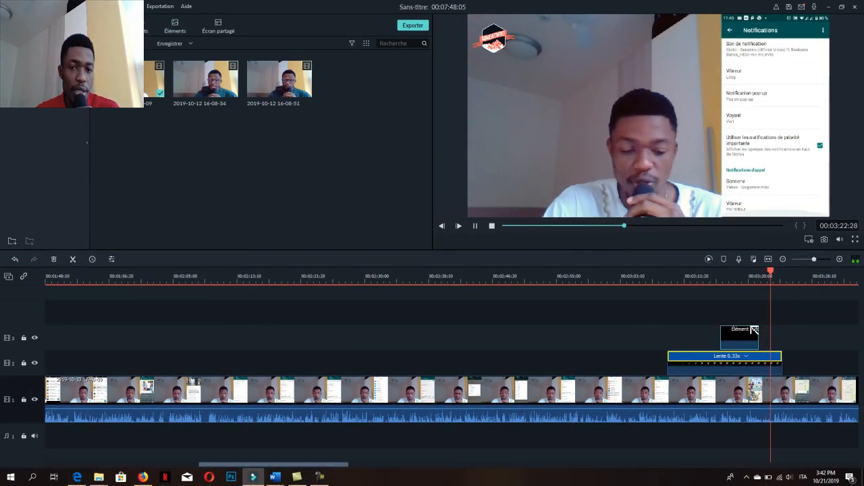
pyautogui.press('space')
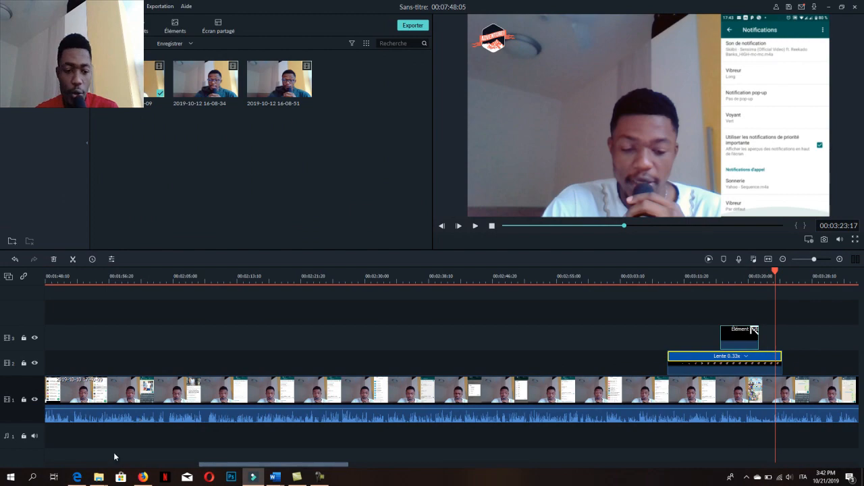
pyautogui.moveTo(99, 476)
pyautogui.moveTo(378, 447)
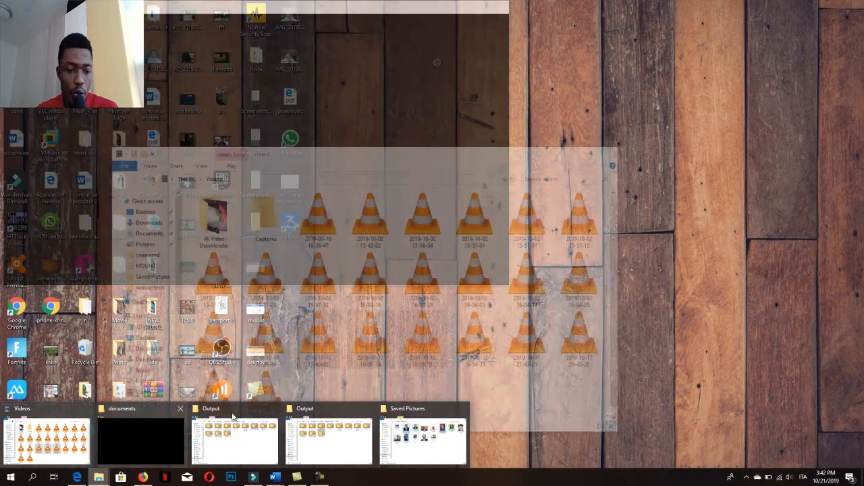
pyautogui.click(243, 446)
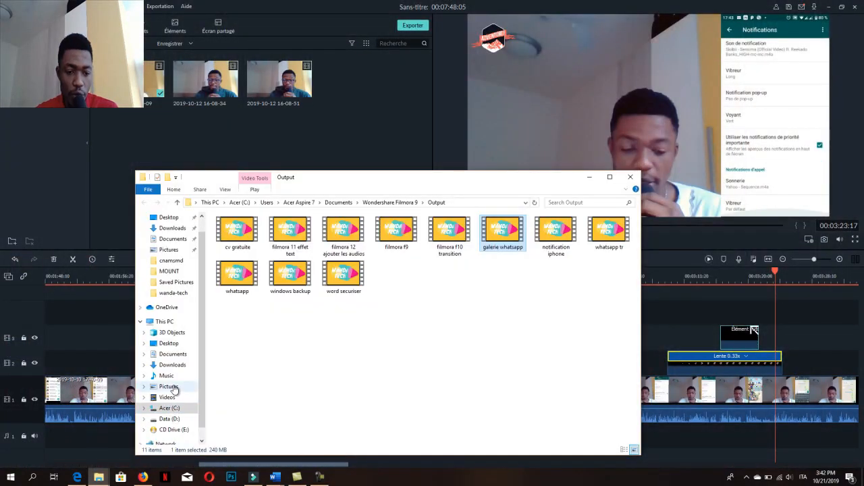
pyautogui.click(170, 387)
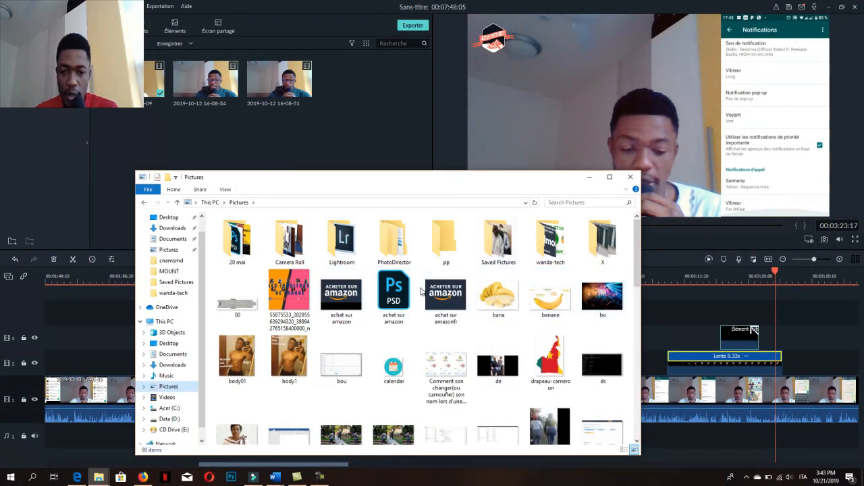
pyautogui.moveTo(499, 301); pyautogui.dragTo(346, 123)
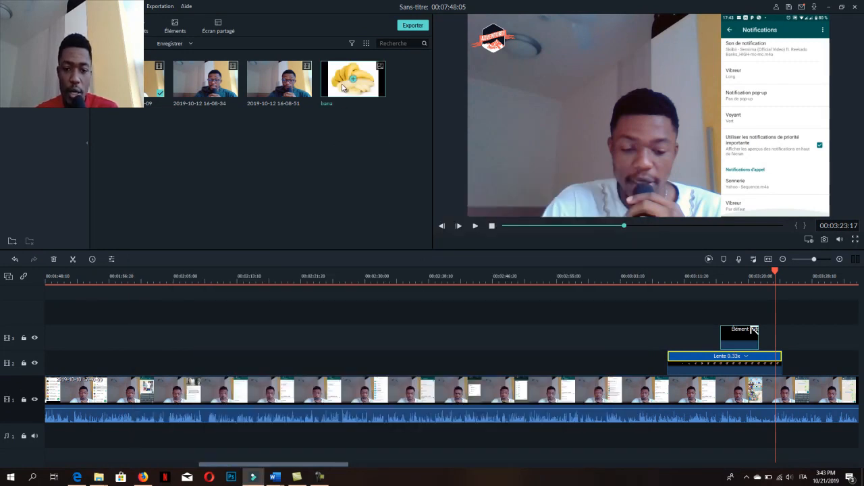
# Place the bana image on track 3 just before the badge clip and show it at 00:03:07:21
pyautogui.moveTo(343, 87); pyautogui.dragTo(650, 335)
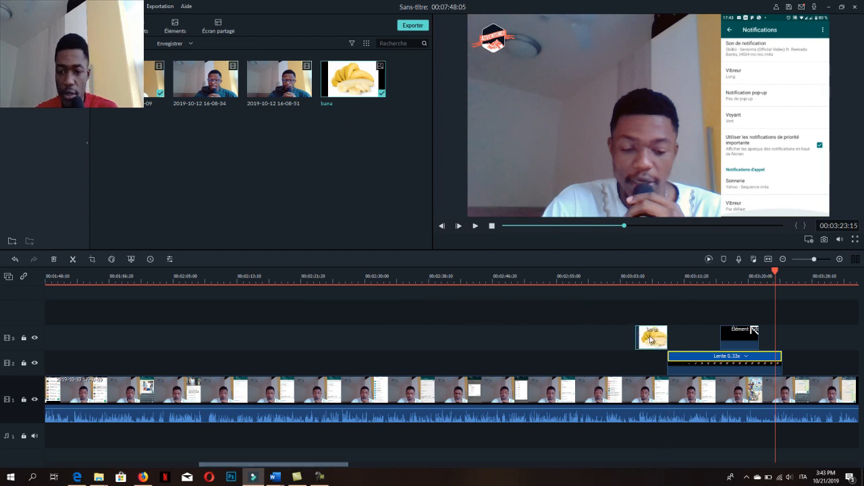
pyautogui.click(653, 278)
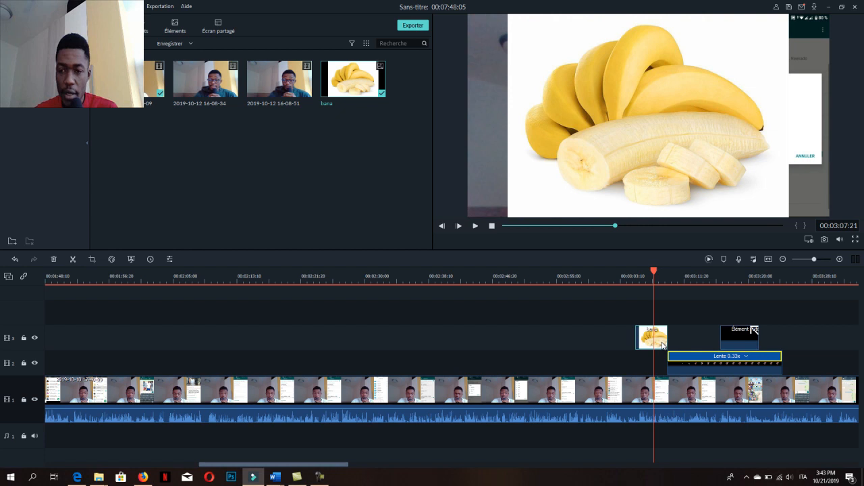
# Shrink the banana image in the preview and position it over the wall, beside and above the speaker's head
pyautogui.click(609, 157)
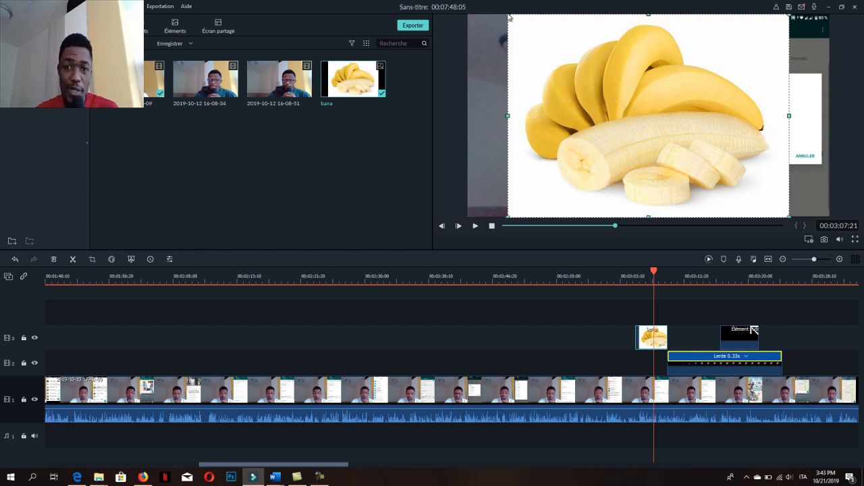
pyautogui.moveTo(510, 16); pyautogui.dragTo(732, 177)
pyautogui.moveTo(763, 201); pyautogui.dragTo(565, 141)
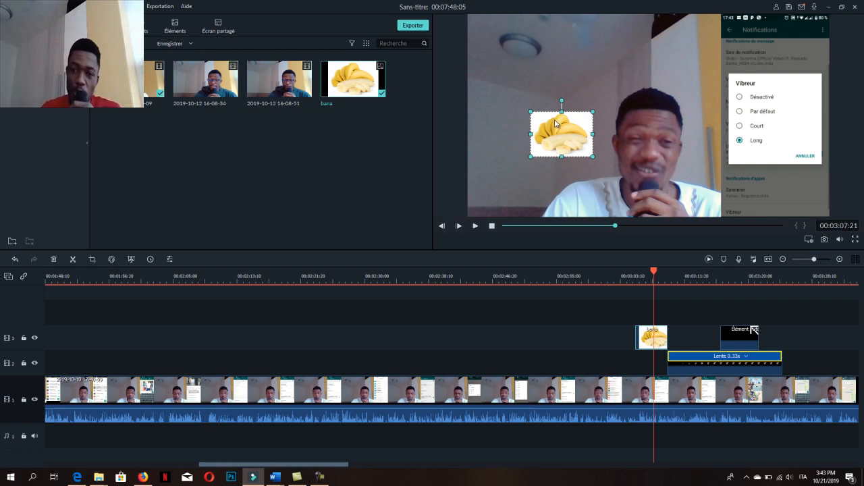
pyautogui.moveTo(566, 152); pyautogui.dragTo(572, 208)
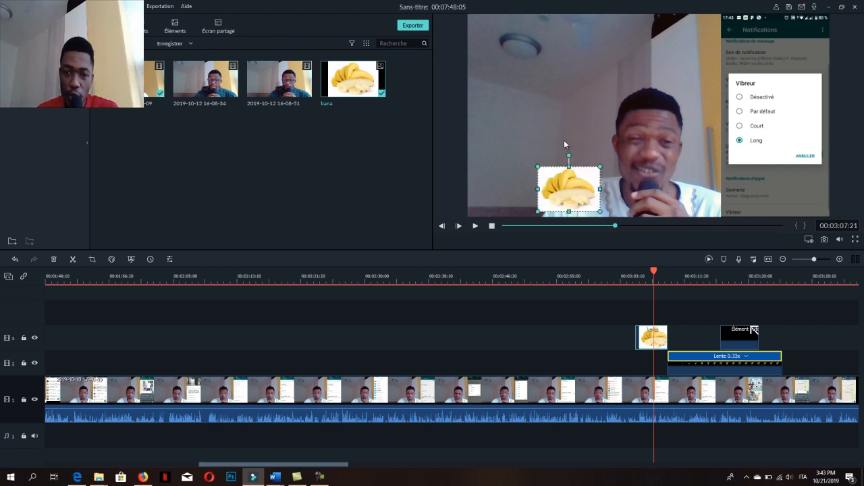
pyautogui.moveTo(564, 178); pyautogui.dragTo(562, 80)
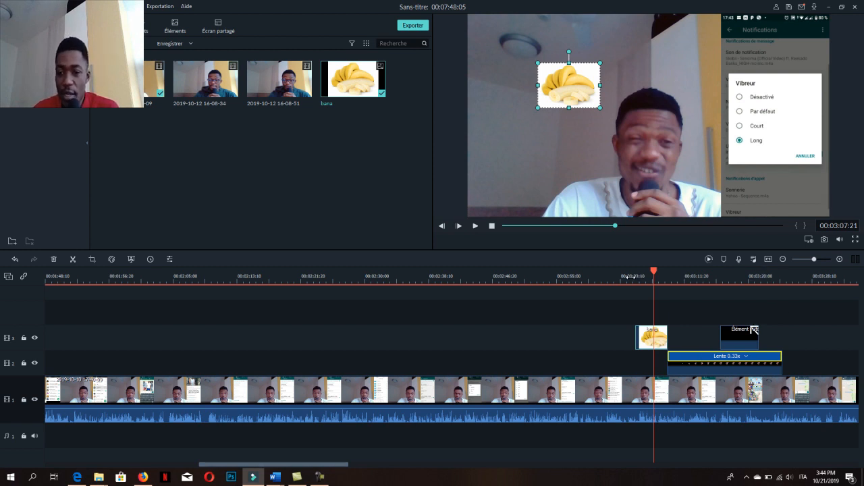
pyautogui.click(630, 276)
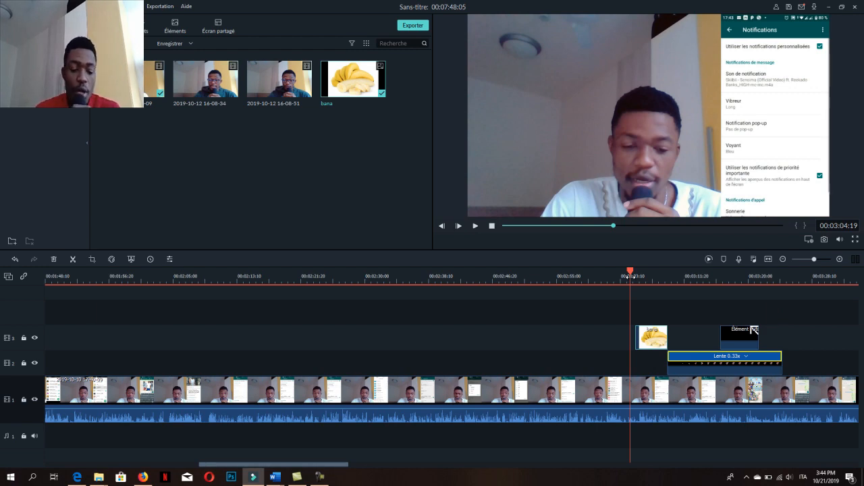
pyautogui.hotkey('alt', 'Tab')
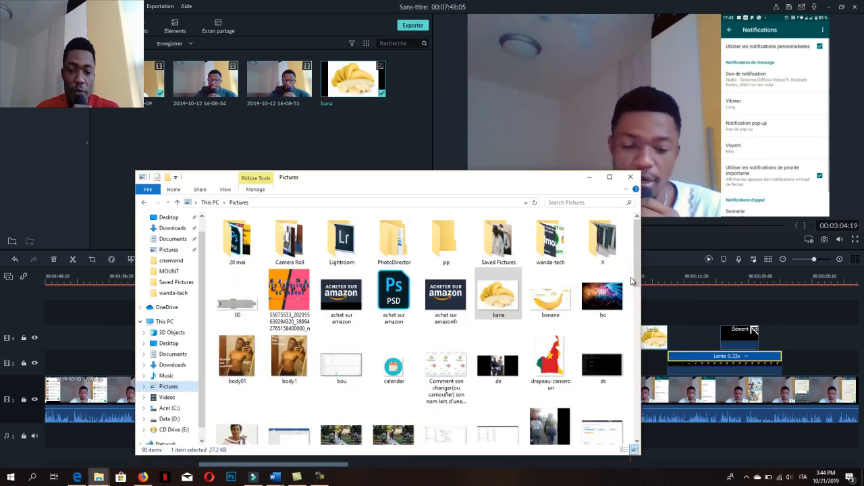
pyautogui.hotkey('alt', 'Tab')
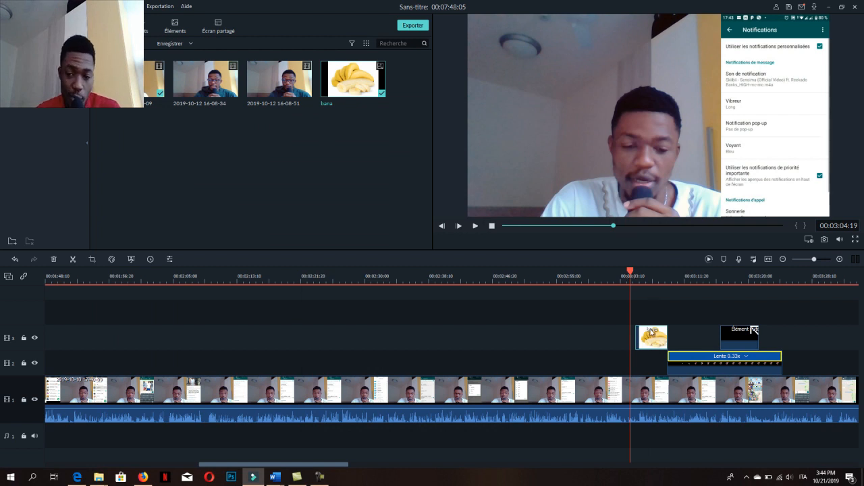
pyautogui.click(702, 282)
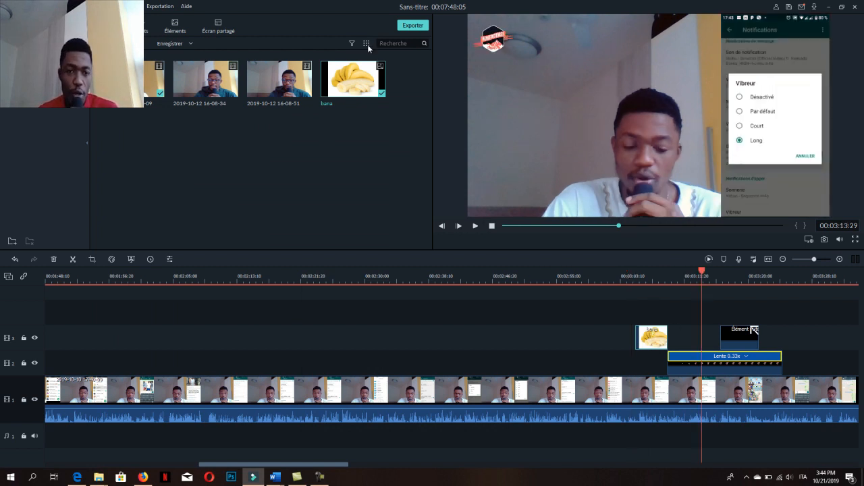